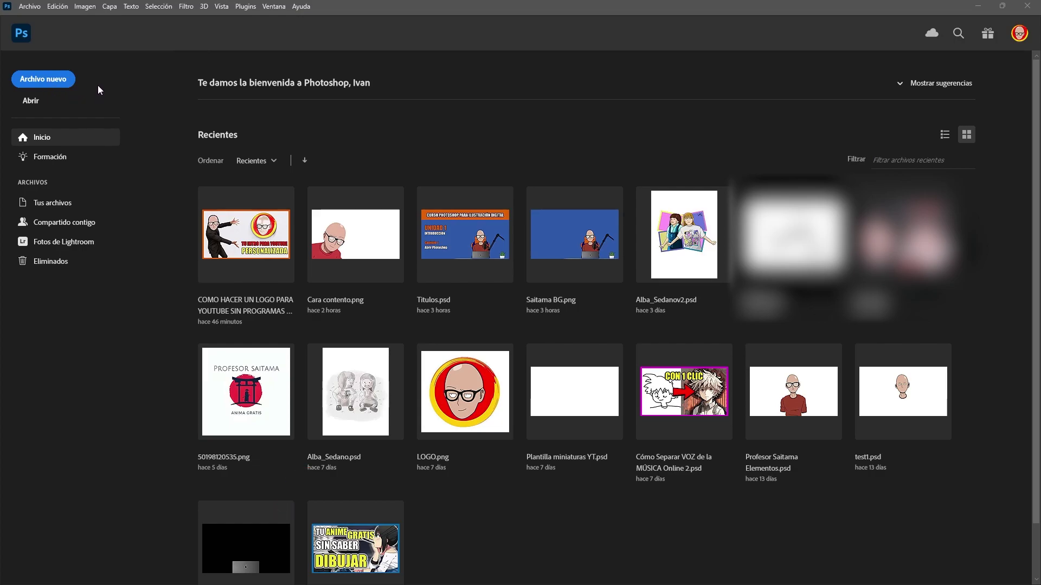
Browse the new-document preset categories and pick the A4 print preset (210 × 297 mm, 300 ppi).
click(58, 79)
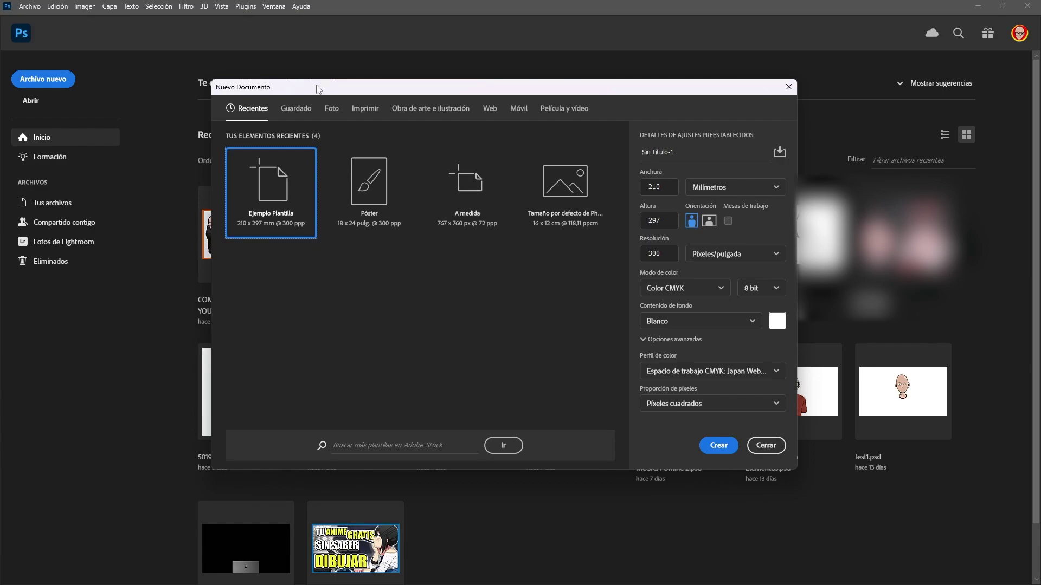
click(332, 109)
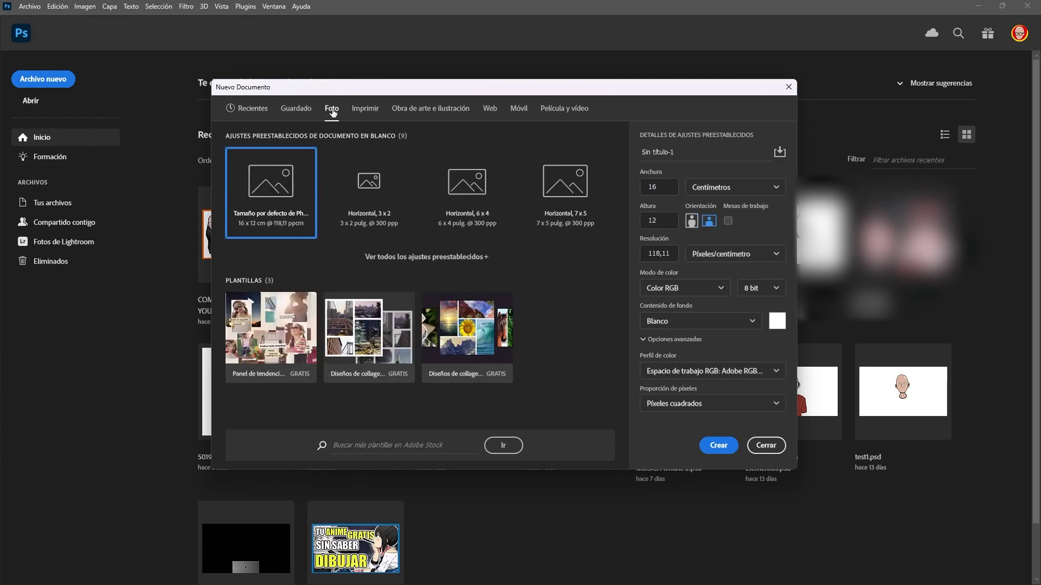
click(362, 110)
click(428, 110)
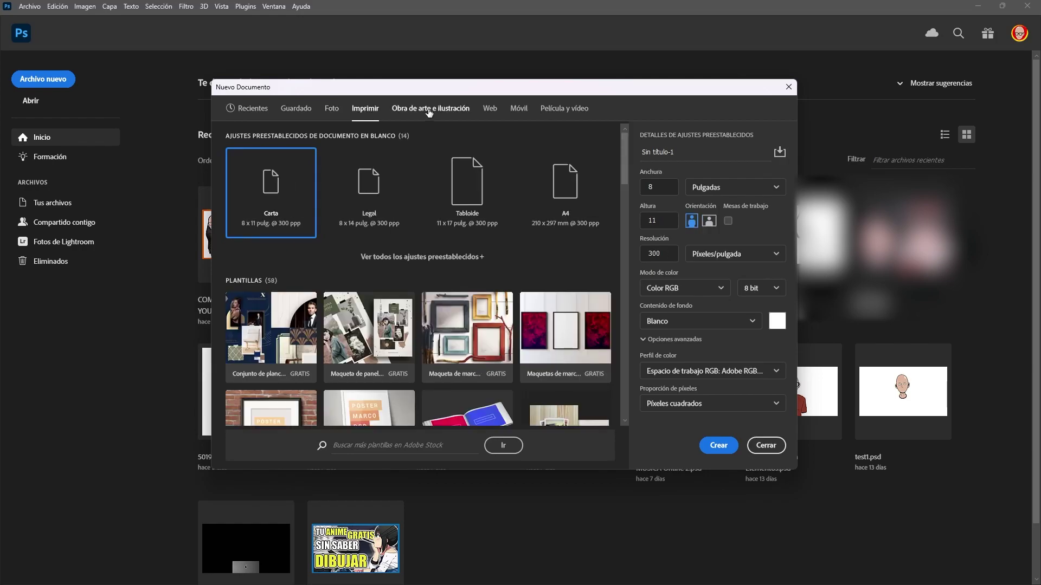
click(489, 110)
click(519, 110)
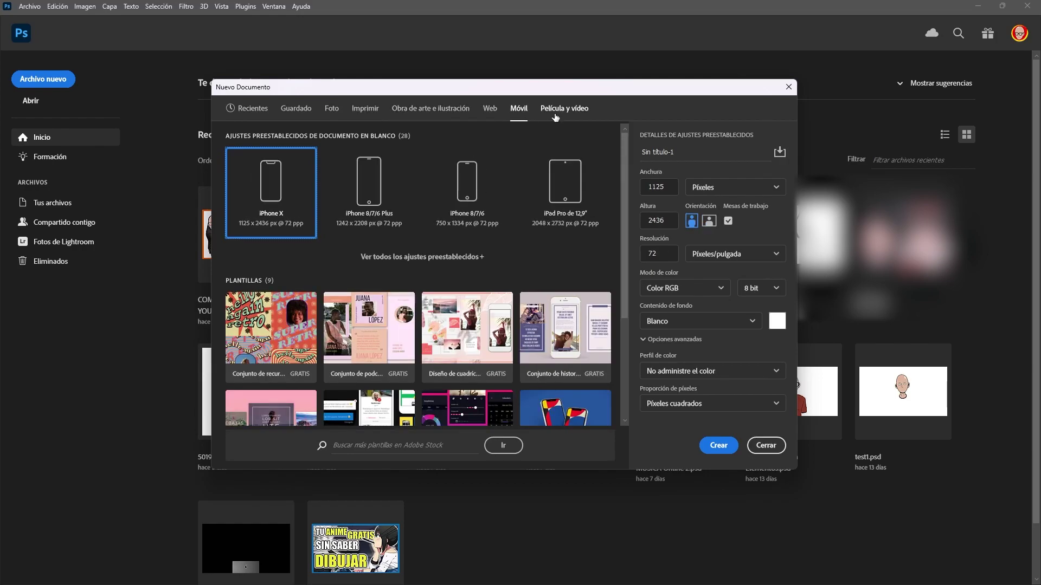
click(561, 114)
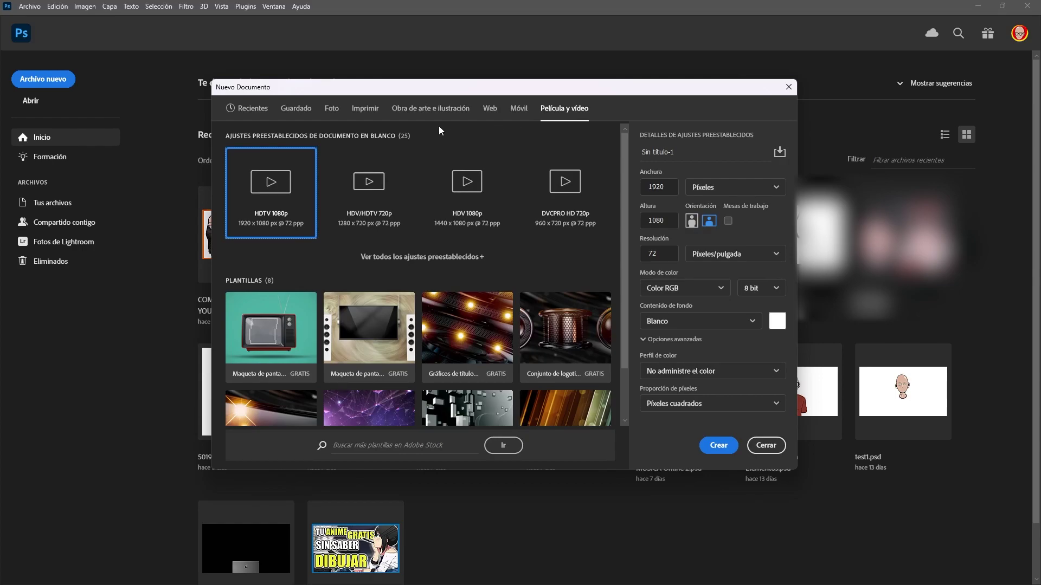
click(365, 109)
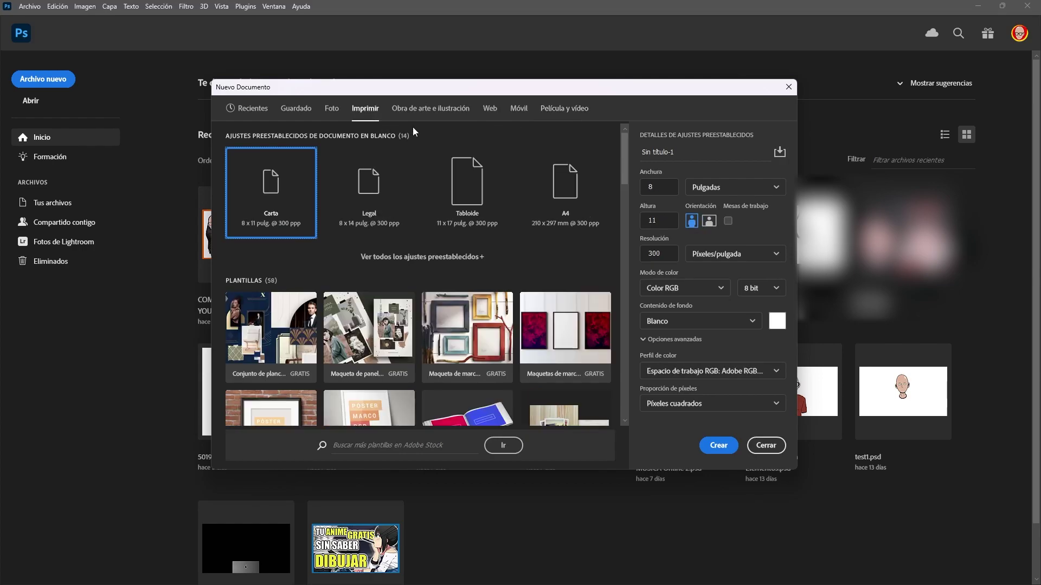
click(535, 179)
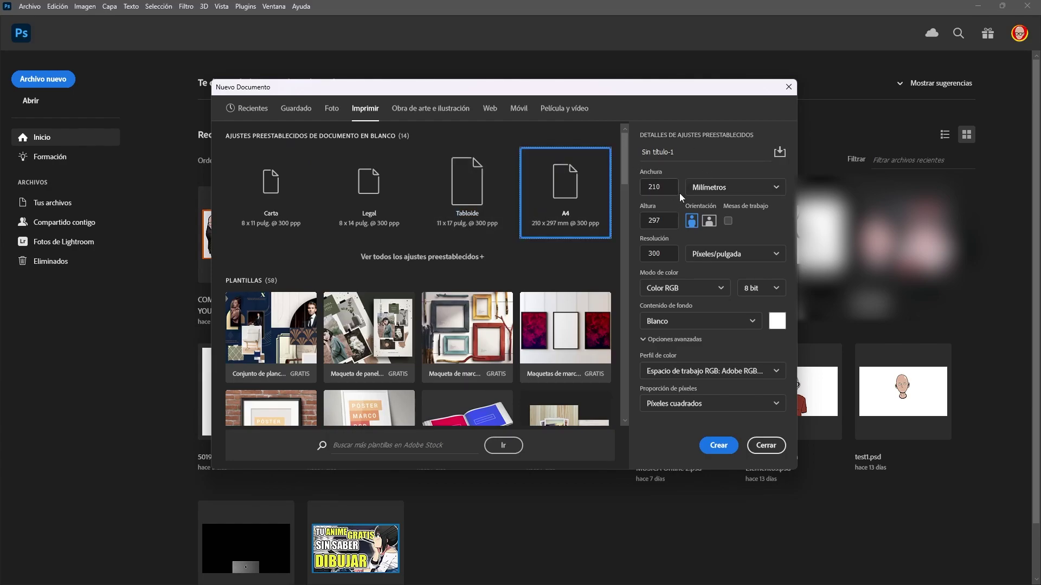
Check the page width, height and the 300 ppi resolution values.
click(640, 188)
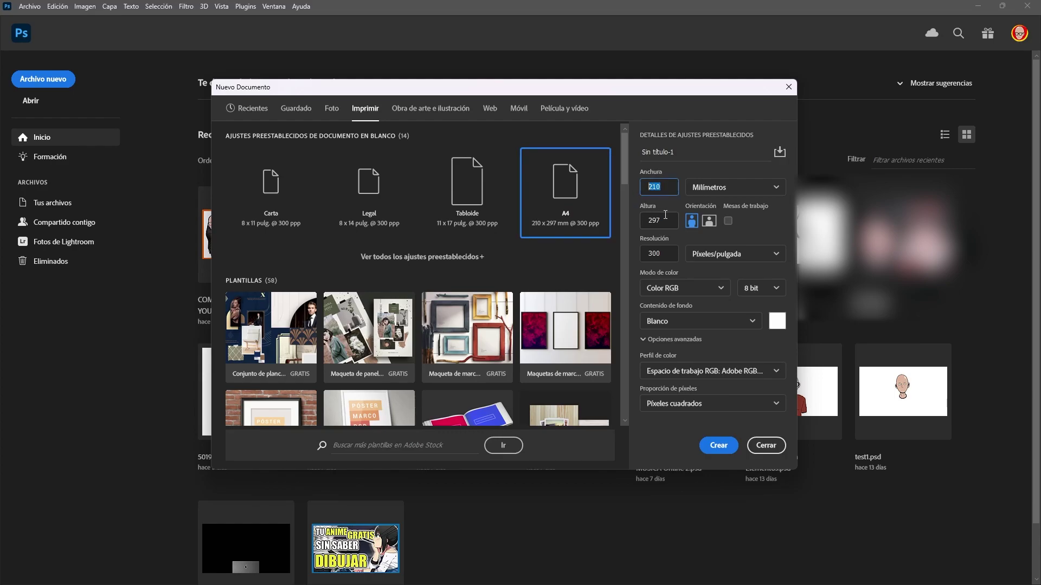
key(Tab)
click(663, 188)
click(659, 253)
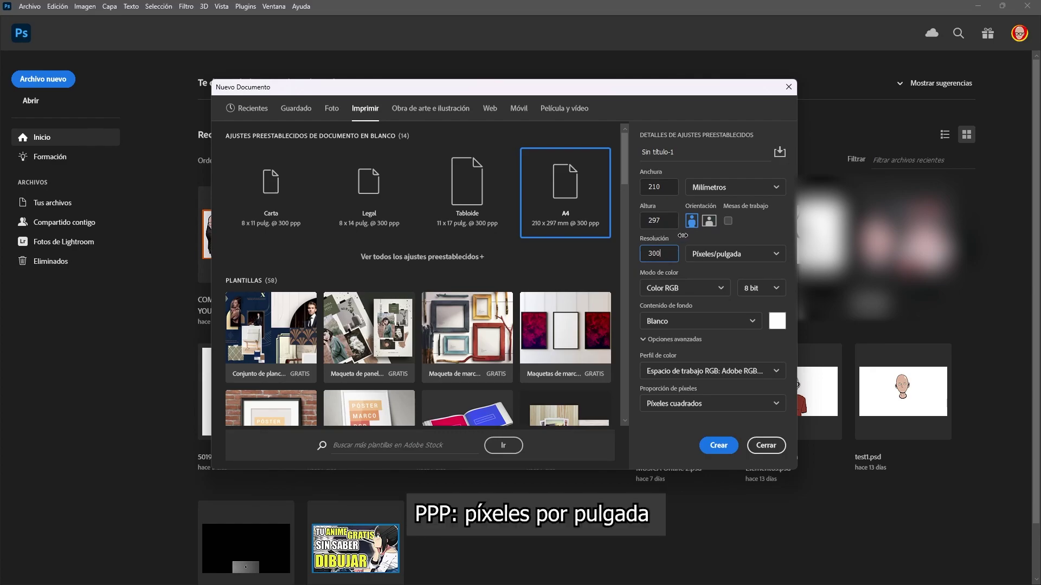
double_click(657, 252)
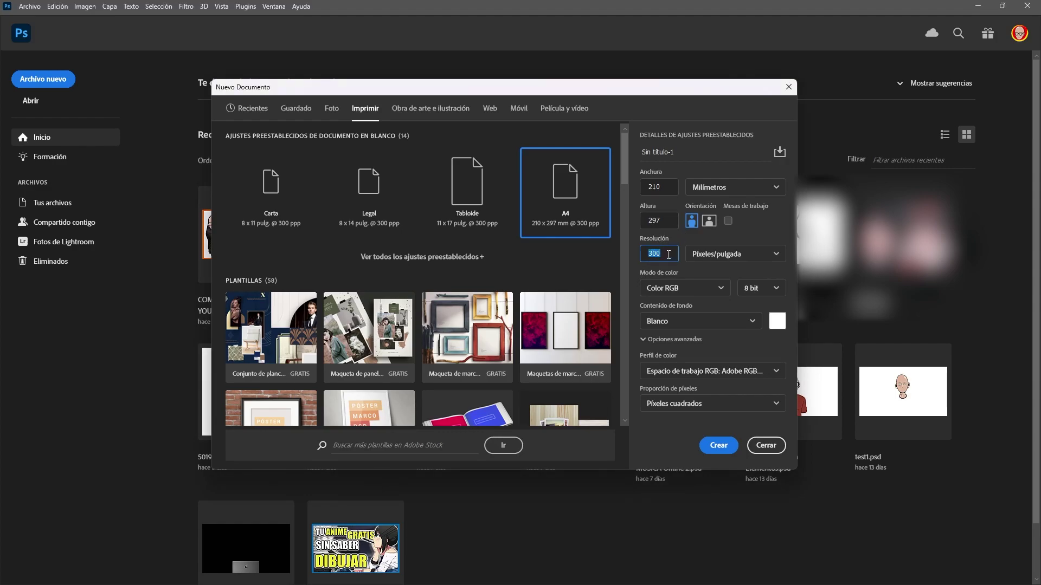
click(662, 257)
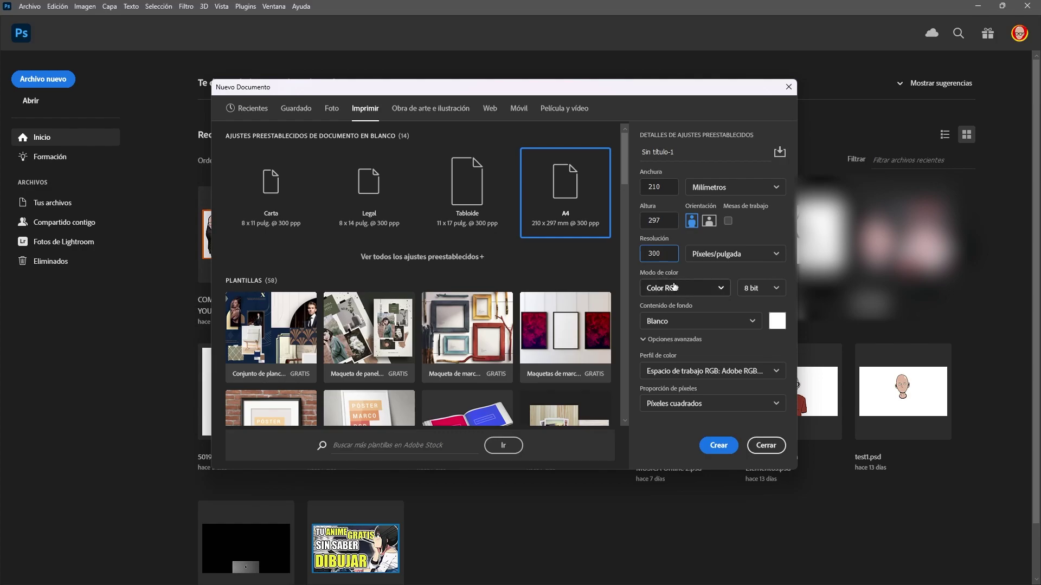
Set the colour mode to Color CMYK and keep the background content Blanco.
click(694, 290)
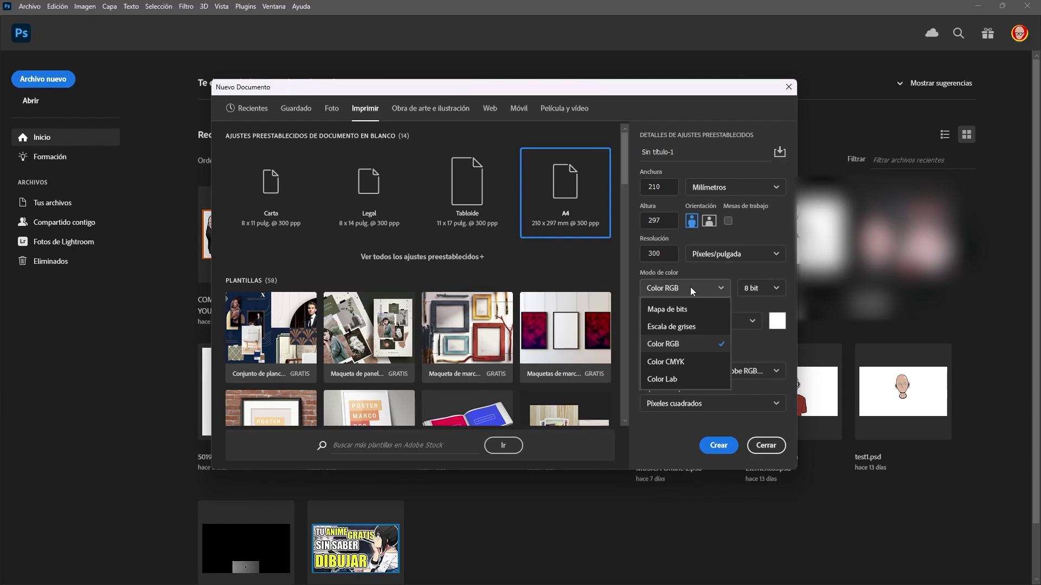
click(695, 368)
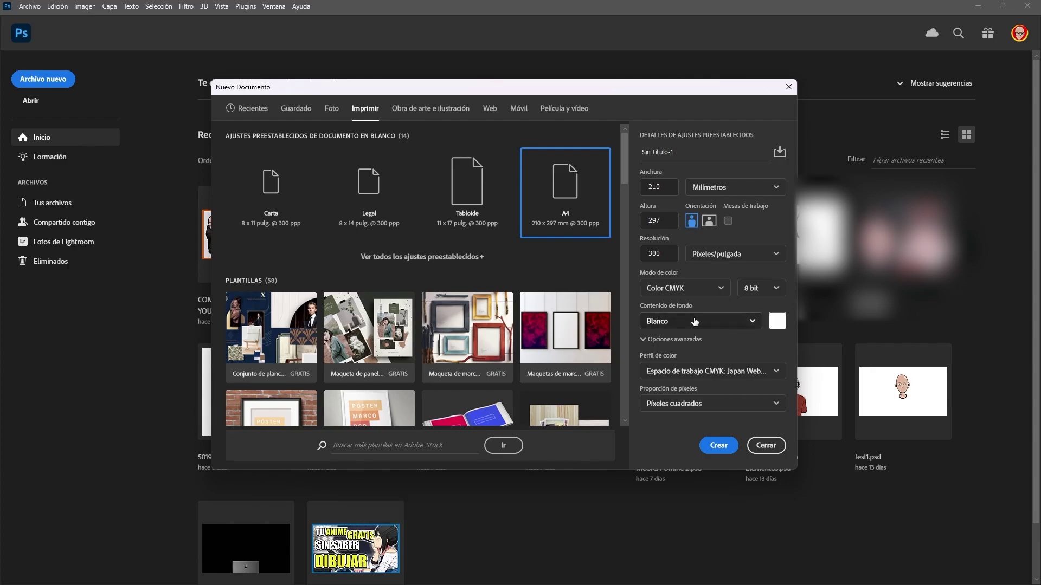
click(783, 327)
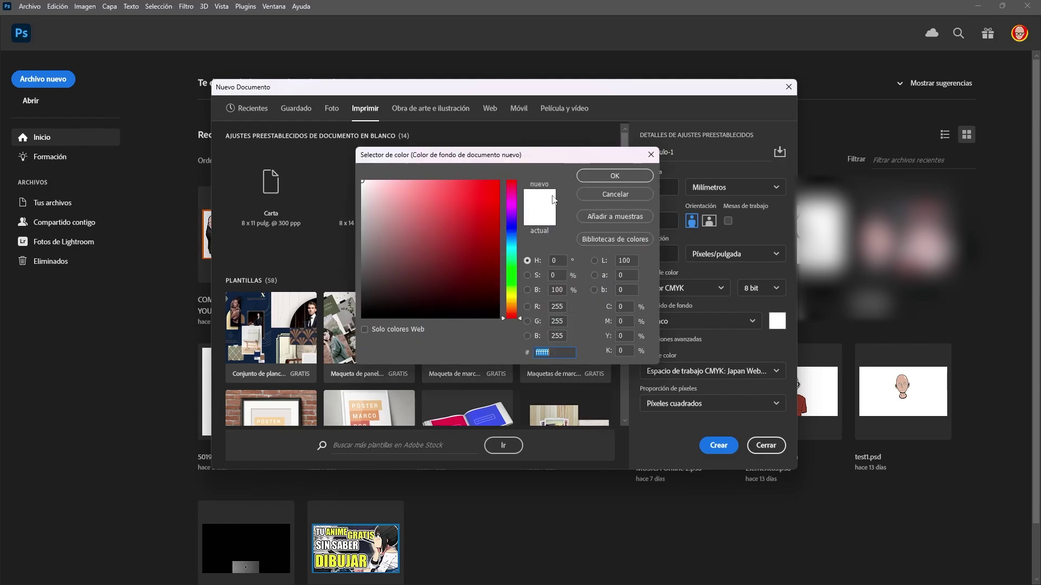
click(599, 194)
click(682, 324)
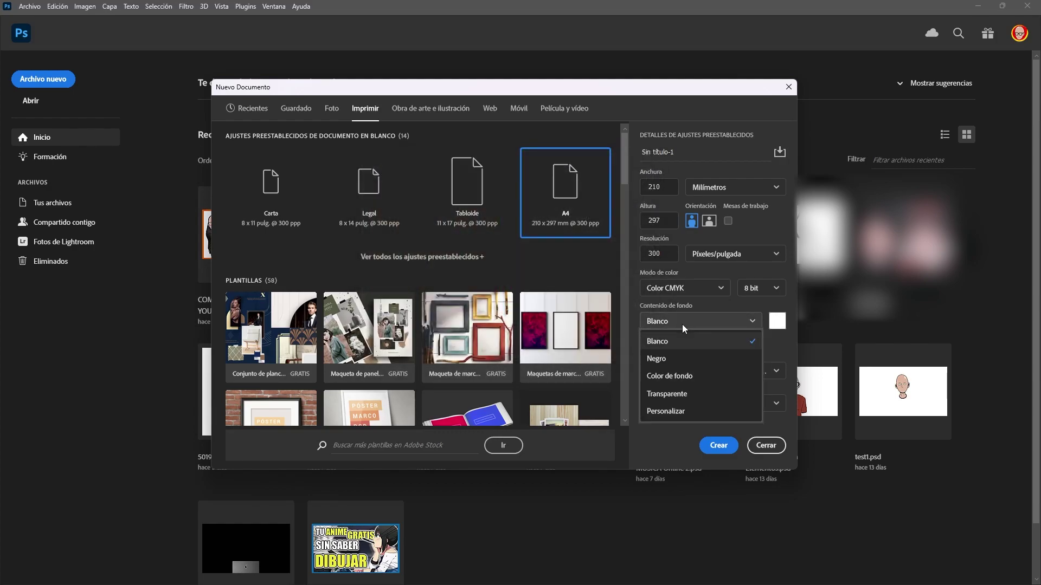
click(642, 450)
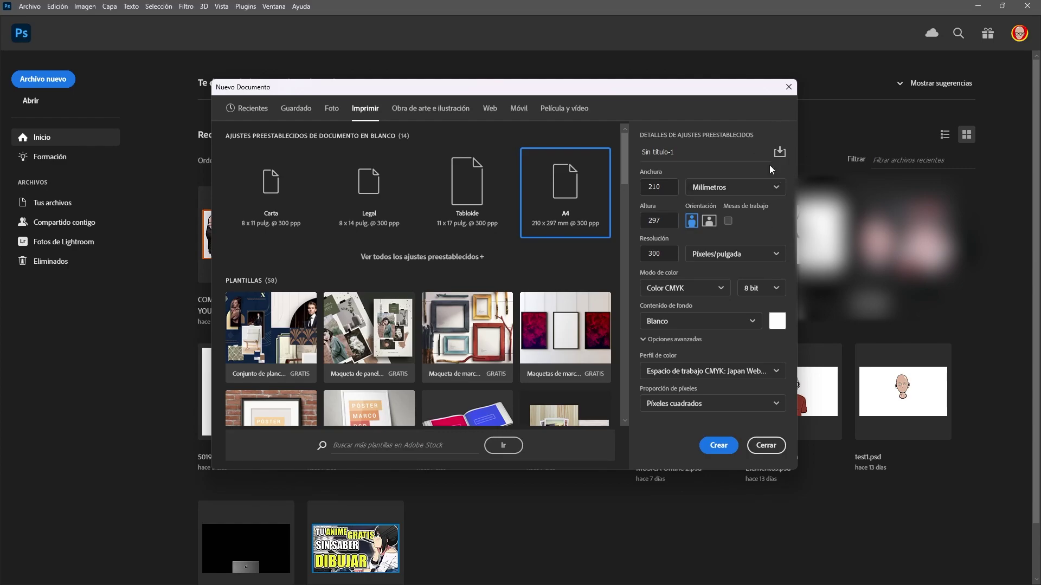
Save the settings as preset 'Plantilla de ejemplo' and create the blank 2480 × 3508 px CMYK page.
click(780, 155)
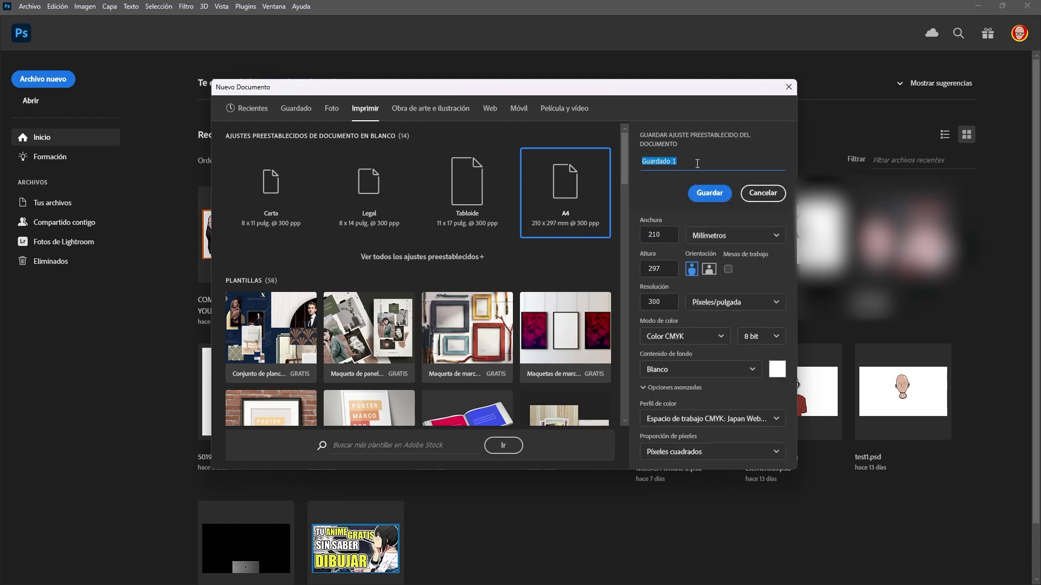
text(Plan)
text(tilla de ejemplo)
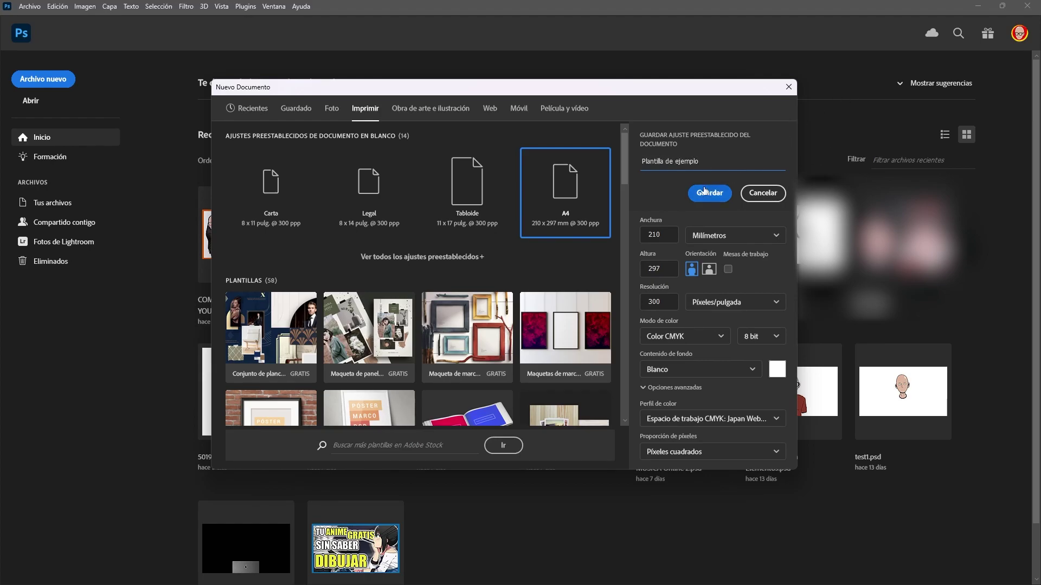
click(706, 194)
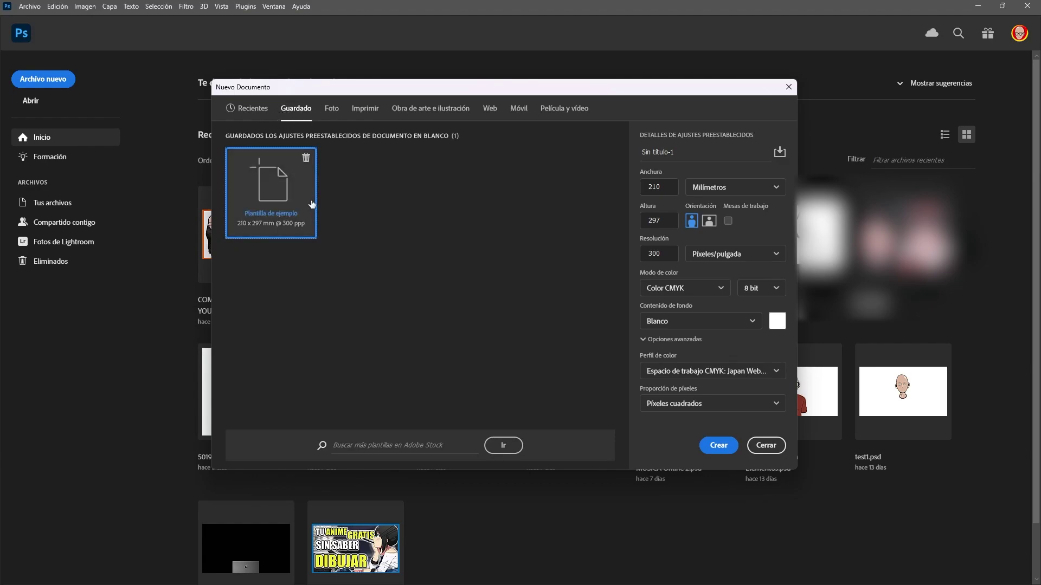
click(719, 446)
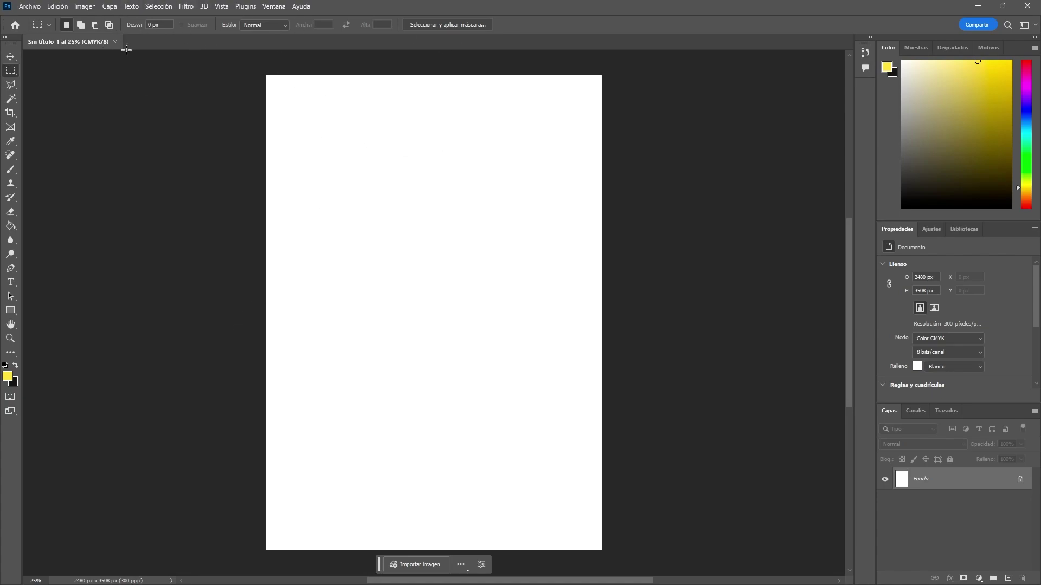
Show the rulers with Ctrl+R and Vista > Reglas.
click(186, 7)
click(193, 11)
key(ctrl+r)
key(ctrl+r)
click(217, 10)
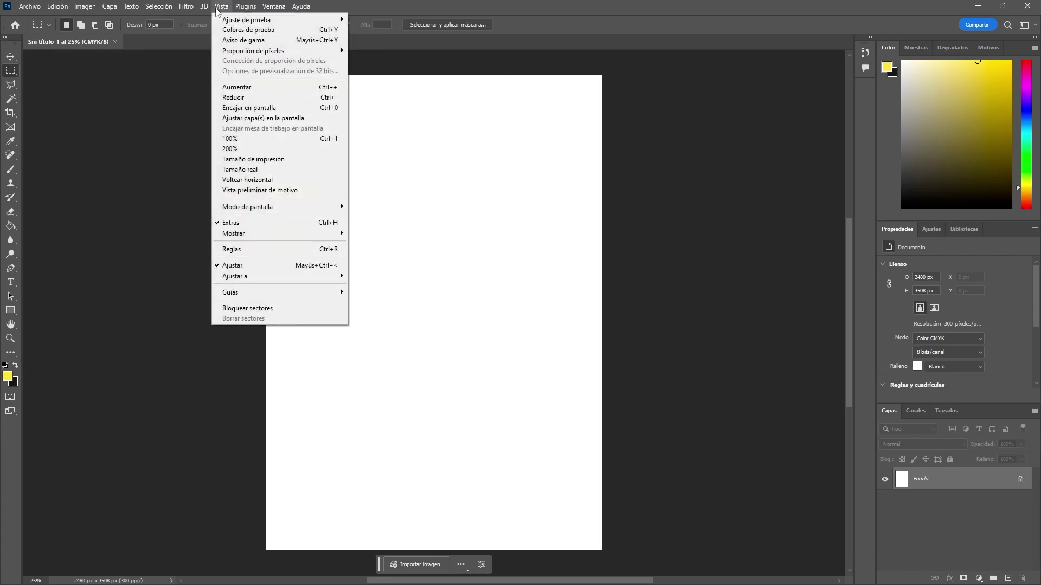
click(288, 251)
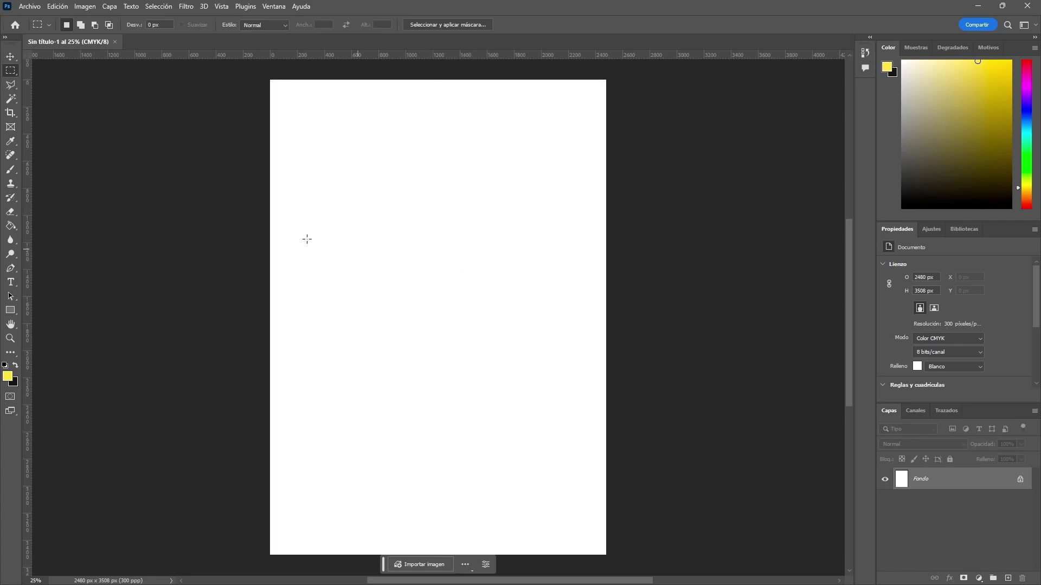
click(293, 181)
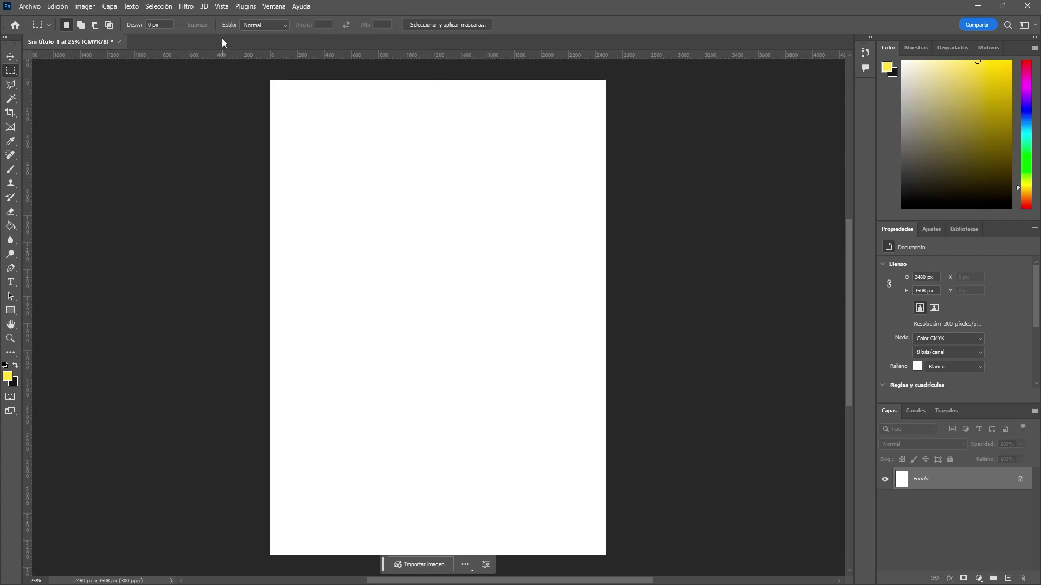
click(221, 7)
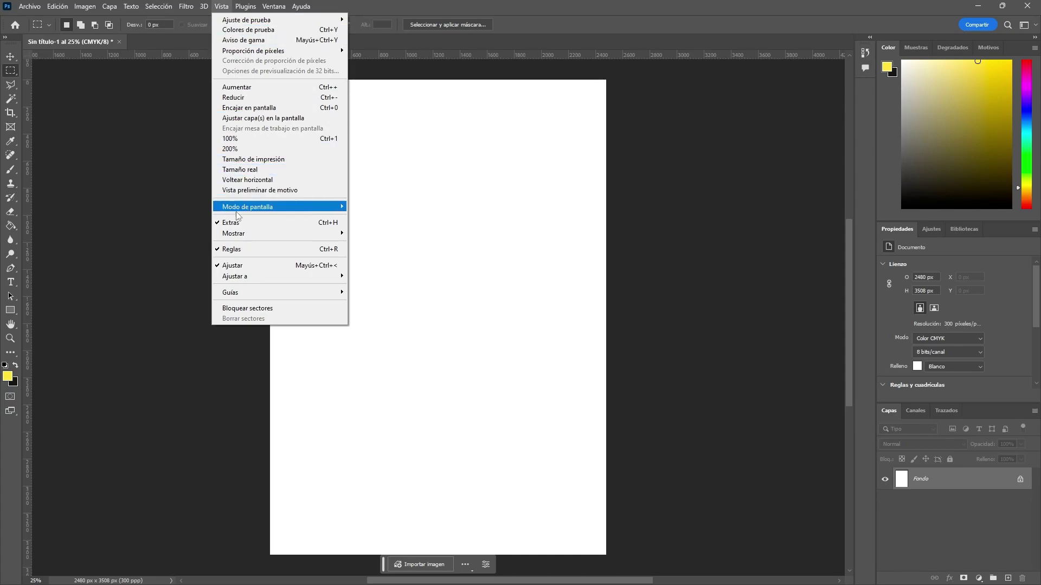
mouse_move(244, 291)
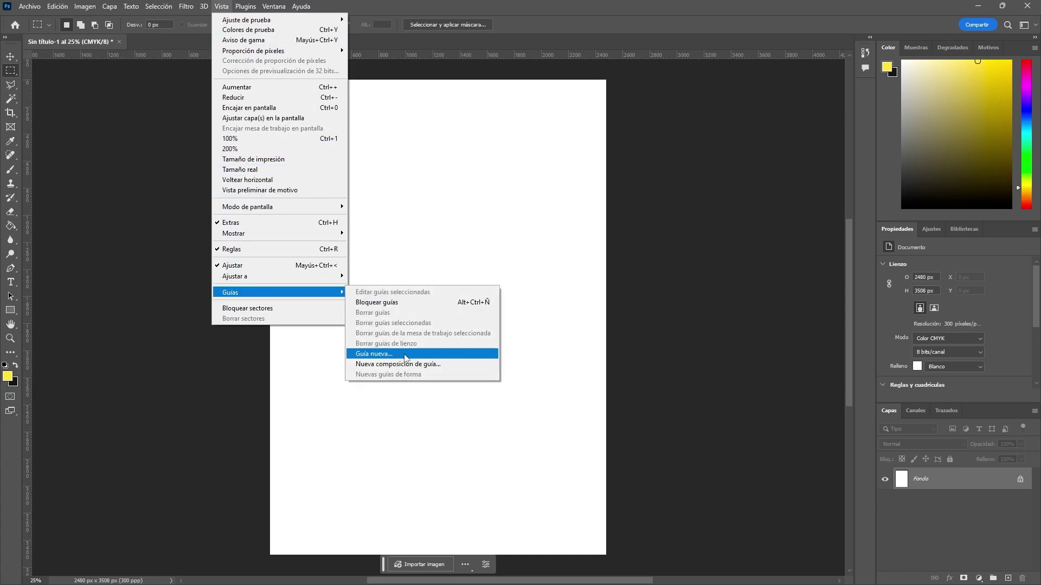
Add a vertical guide at a position of 50 %.
click(406, 355)
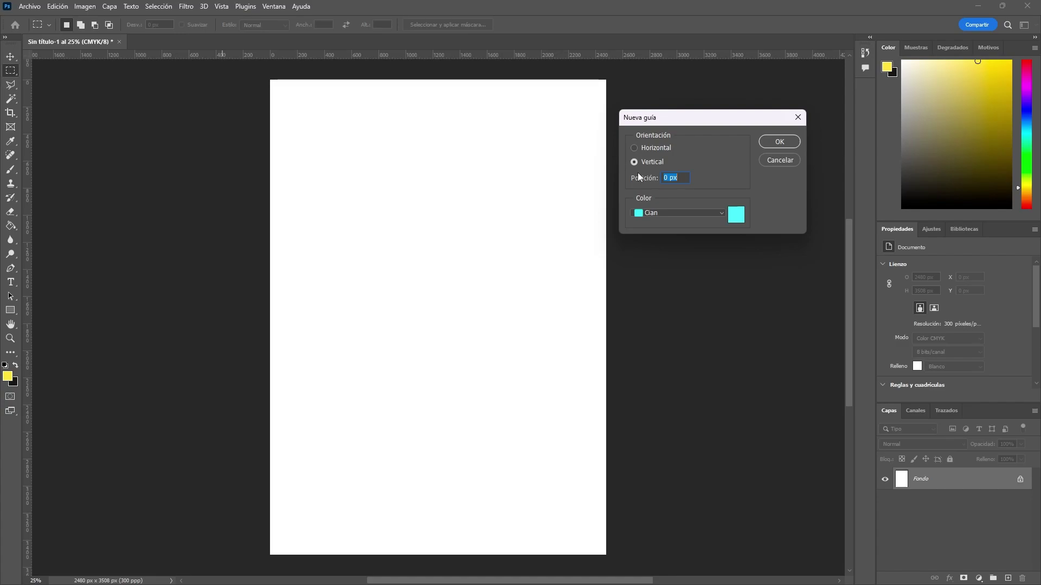
click(685, 175)
text(50 %)
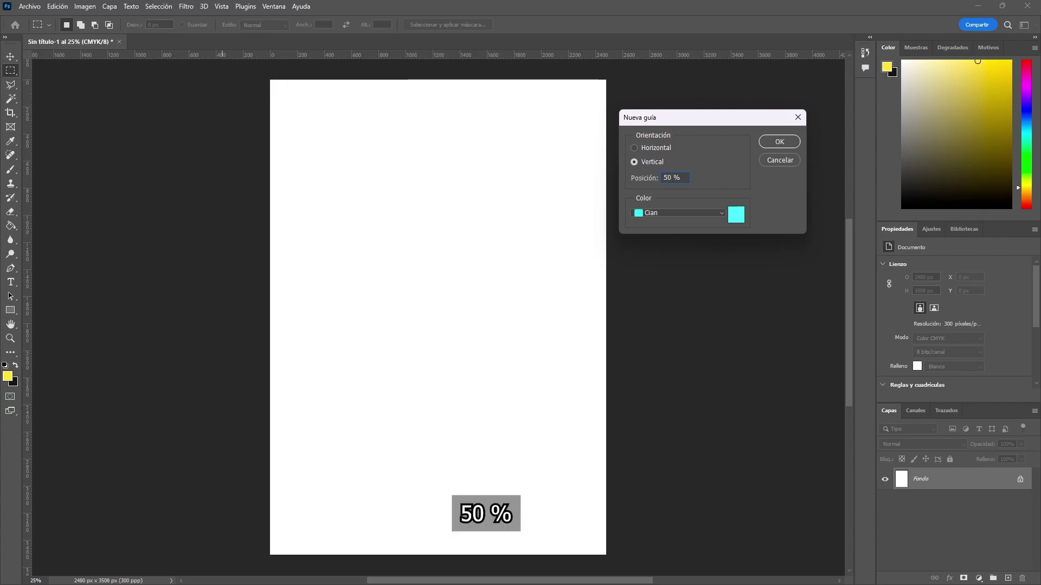
click(772, 142)
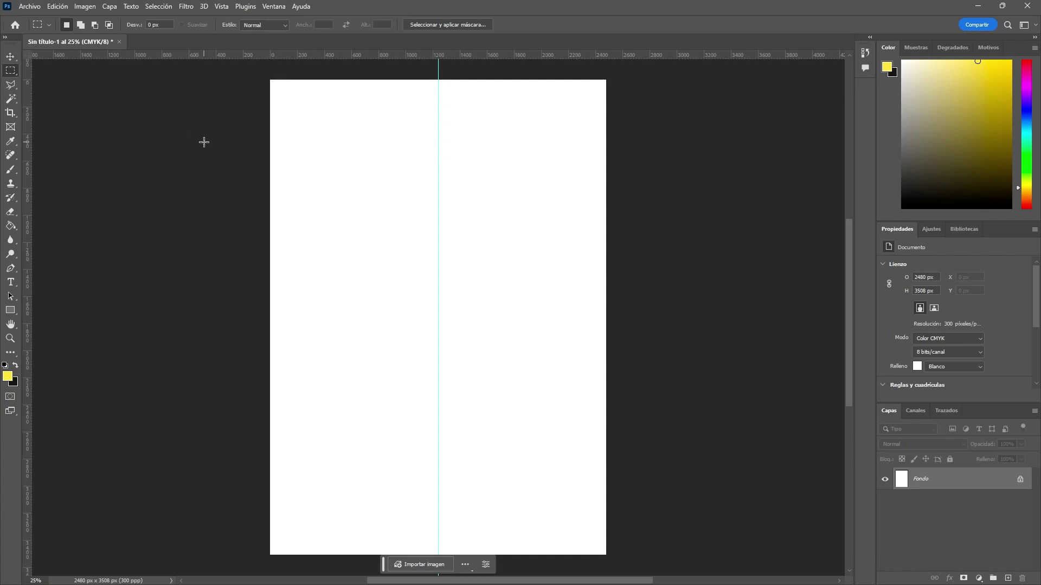
Add a horizontal Cian guide at position 50.
click(222, 6)
mouse_move(229, 291)
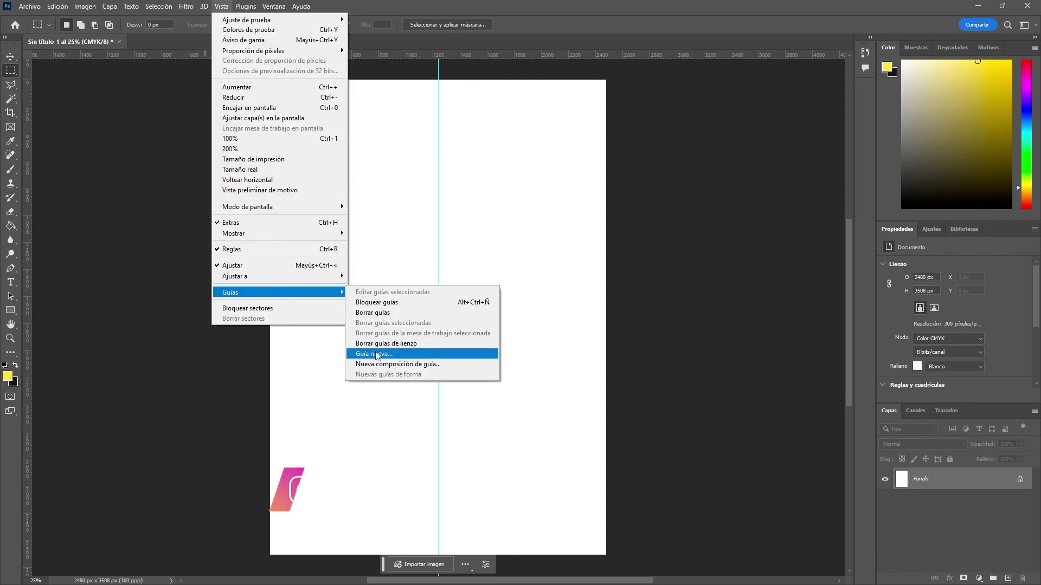
click(378, 354)
click(636, 147)
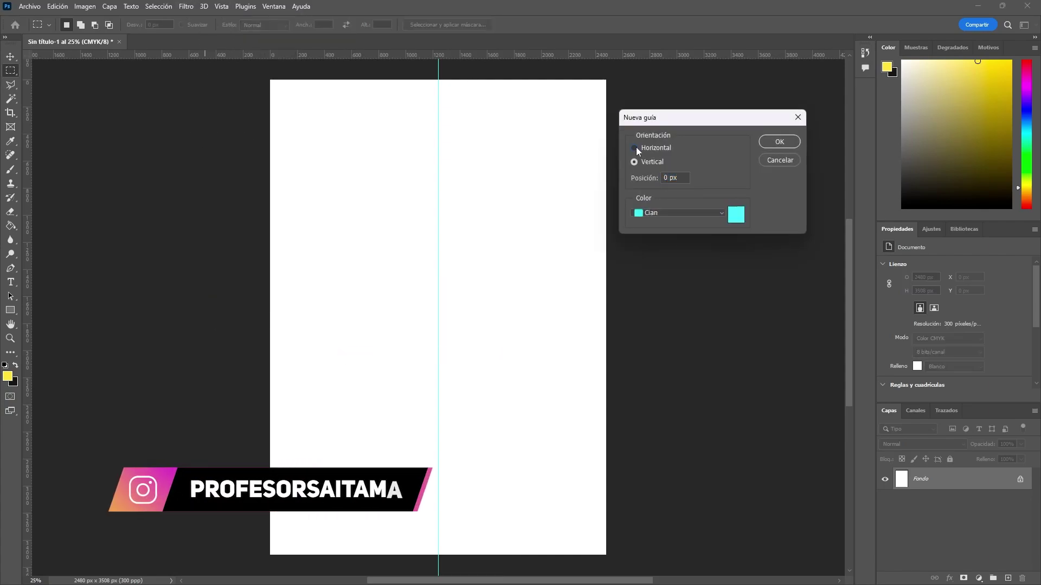
click(662, 214)
click(664, 214)
double_click(666, 177)
text(50)
click(780, 141)
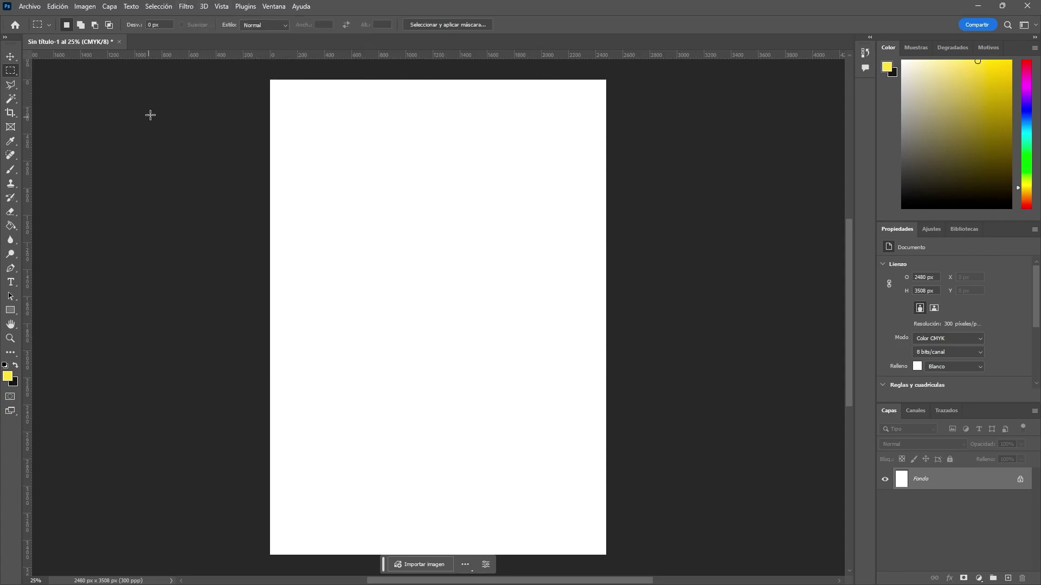
Add a vertical guide at 800 for one third of the width.
click(221, 8)
mouse_move(268, 292)
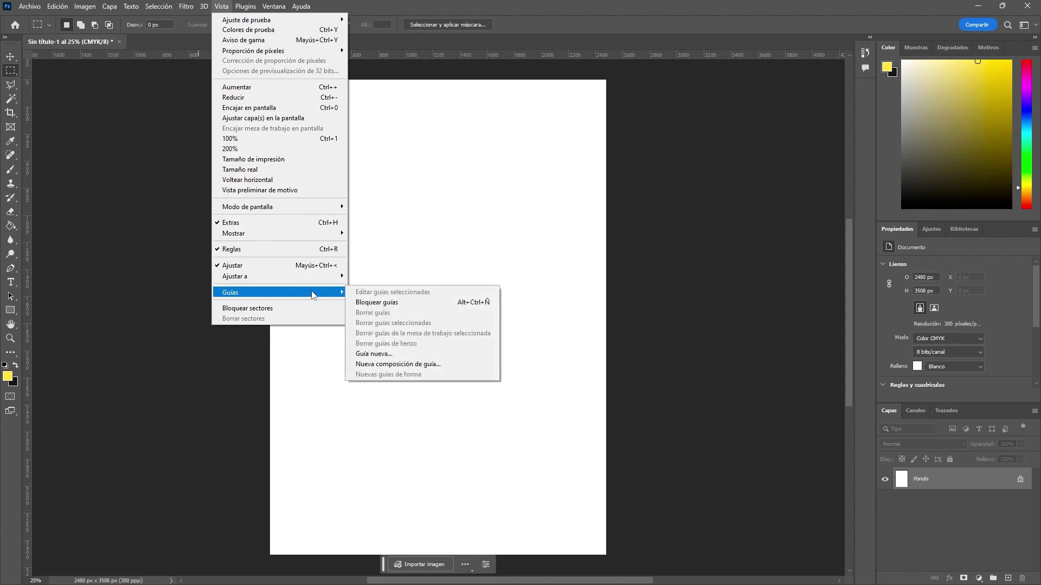
click(374, 353)
click(634, 162)
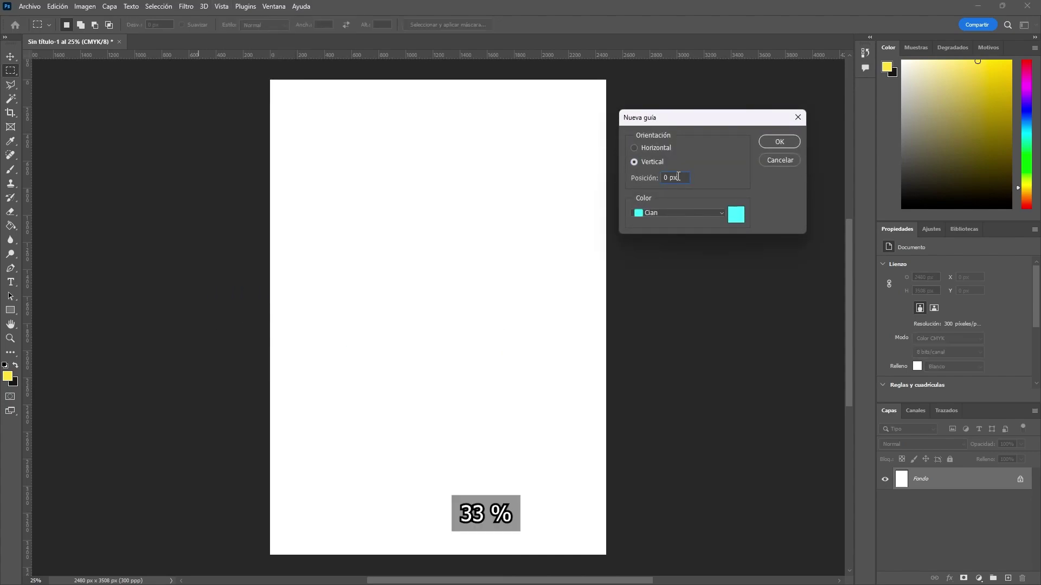
text(800)
key(Return)
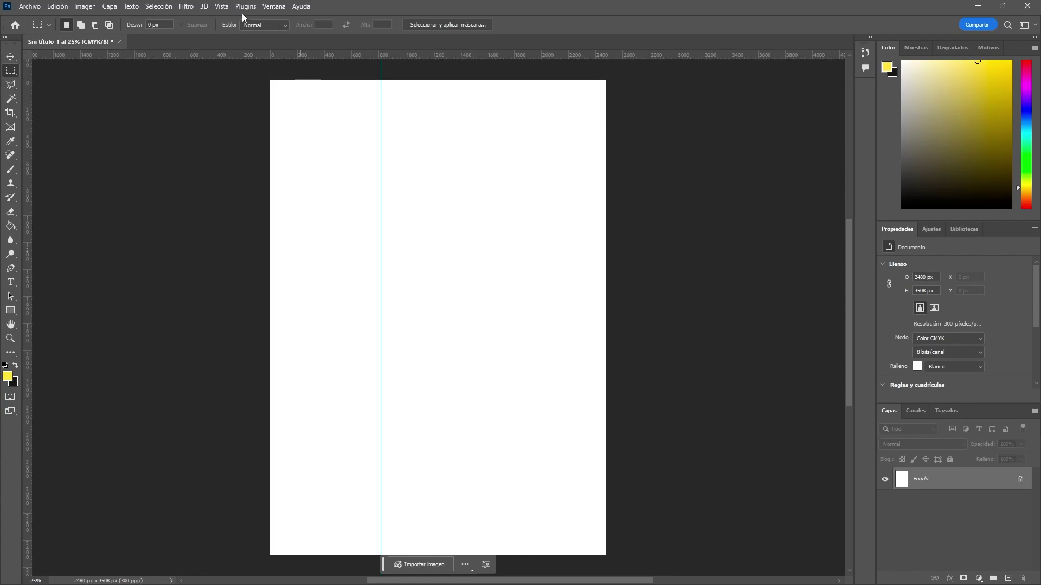
Add a vertical guide at 66% for two thirds of the width.
click(221, 6)
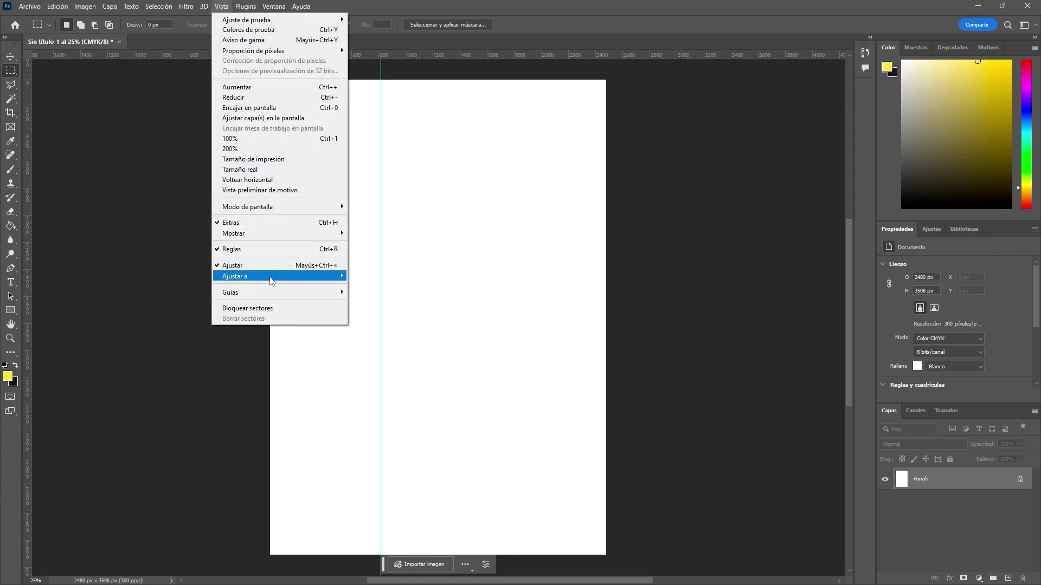
mouse_move(244, 292)
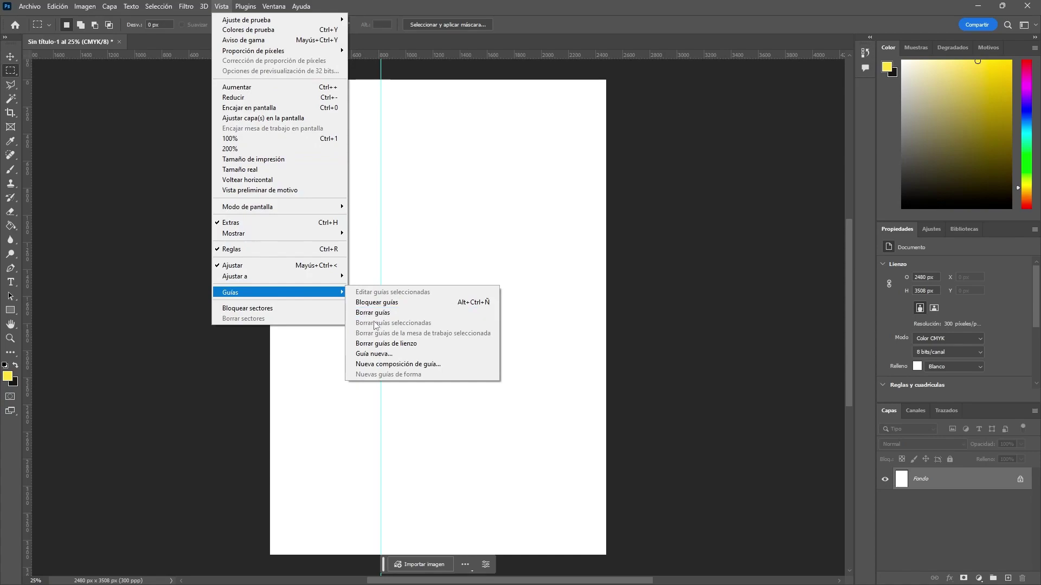
click(374, 354)
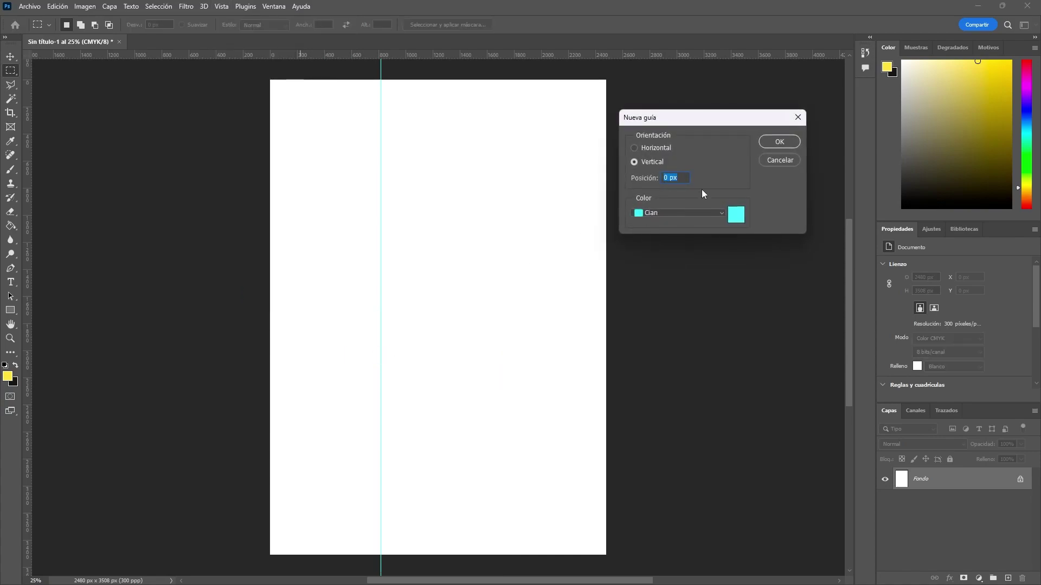
text(66)
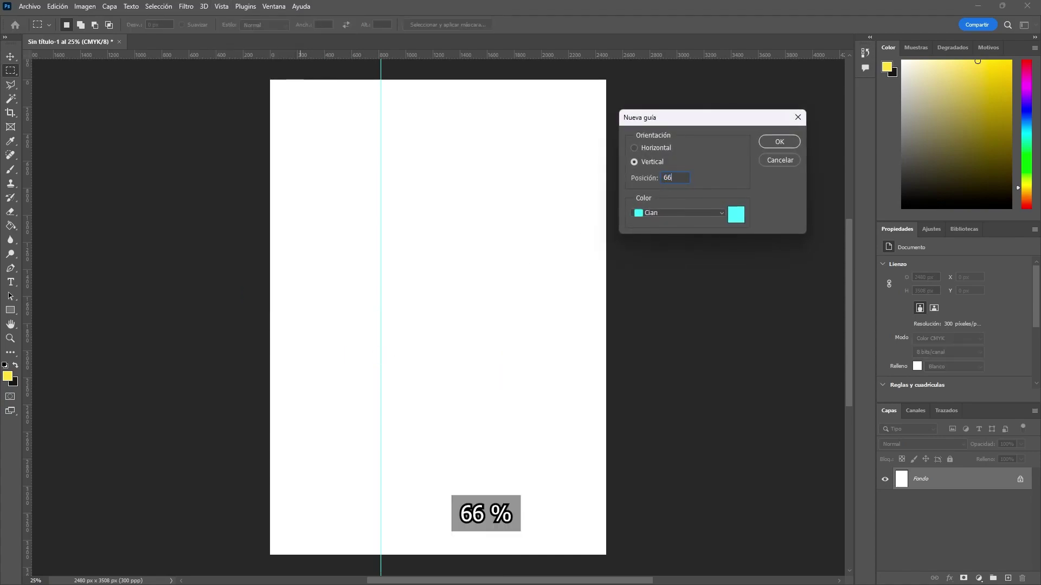
text(%)
key(Return)
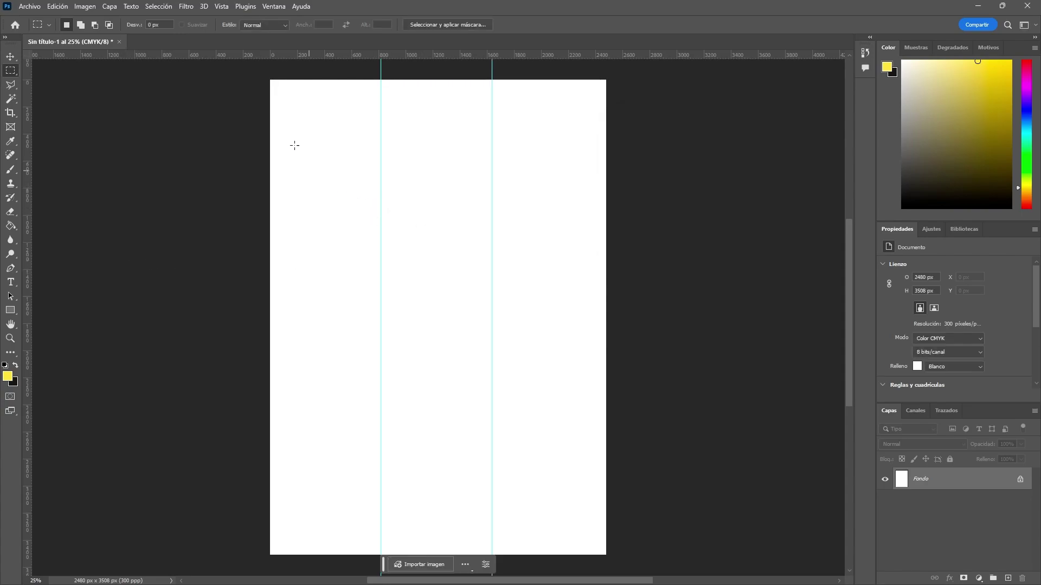
Measure the left, middle and right columns with marquee selections, then deselect.
drag(270, 80, 380, 312)
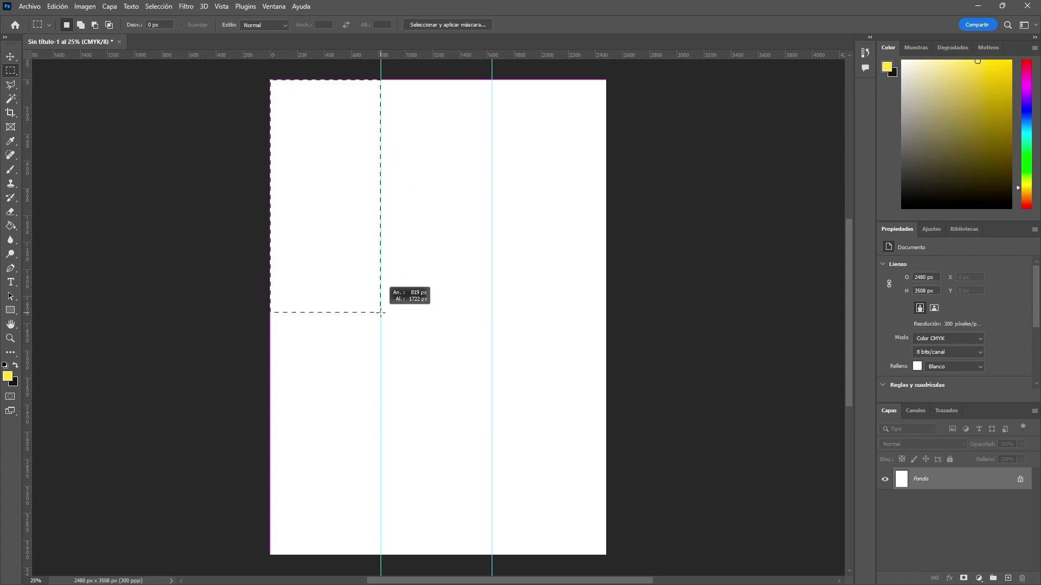
drag(381, 80, 495, 314)
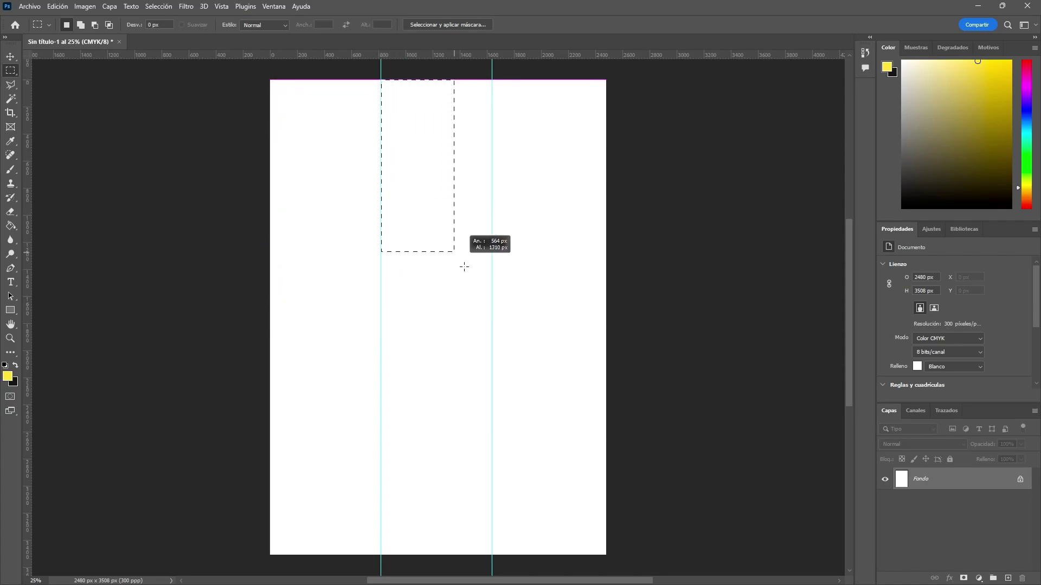
drag(495, 68, 629, 316)
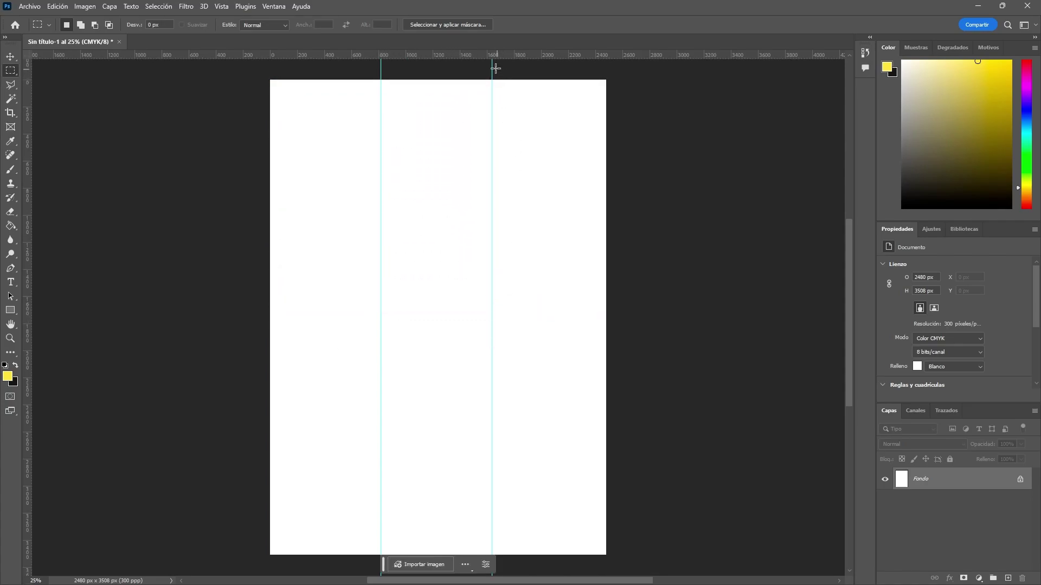
key(ctrl+d)
key(v)
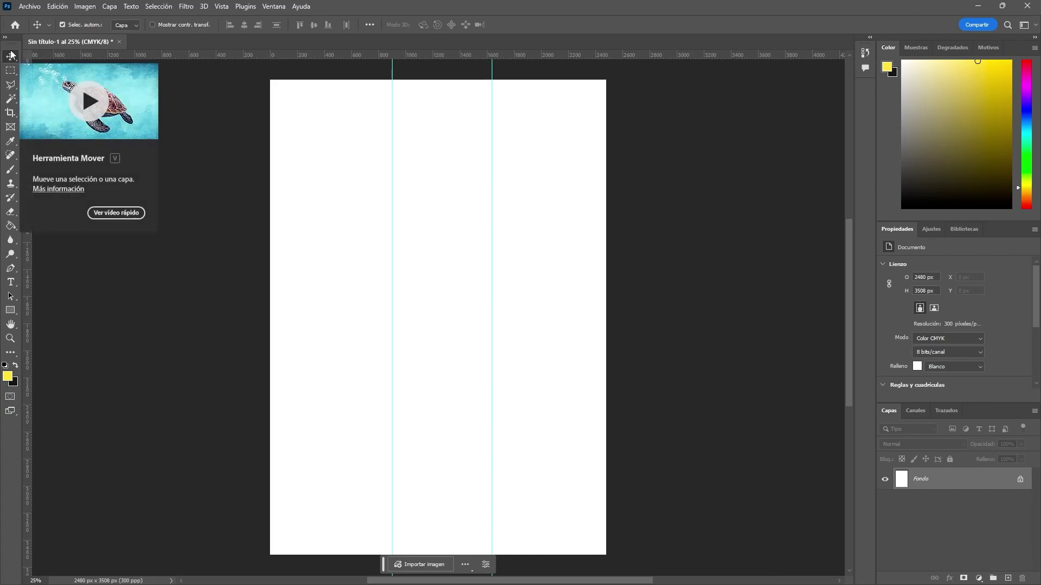
Drag the two vertical guides with the Move tool to equalise the three columns.
key(v)
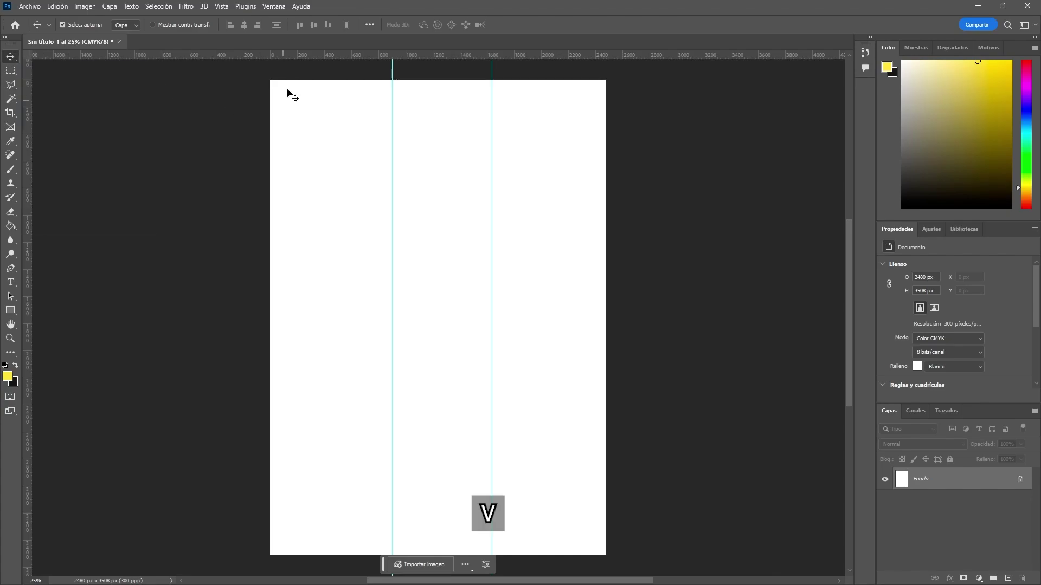
mouse_move(392, 70)
mouse_down()
mouse_move(322, 69)
mouse_move(377, 69)
mouse_up()
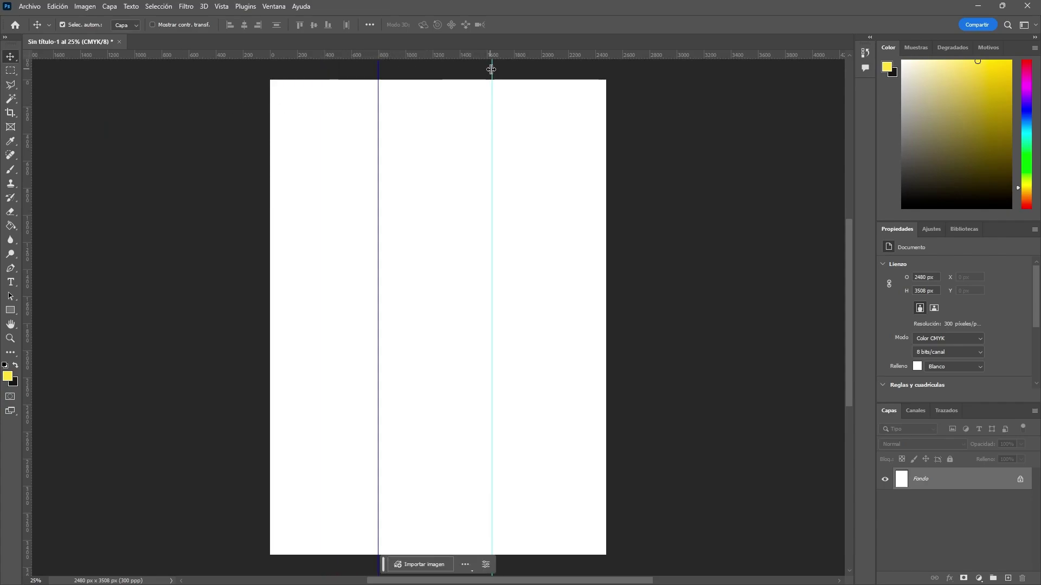
drag(491, 64, 505, 70)
drag(380, 69, 385, 70)
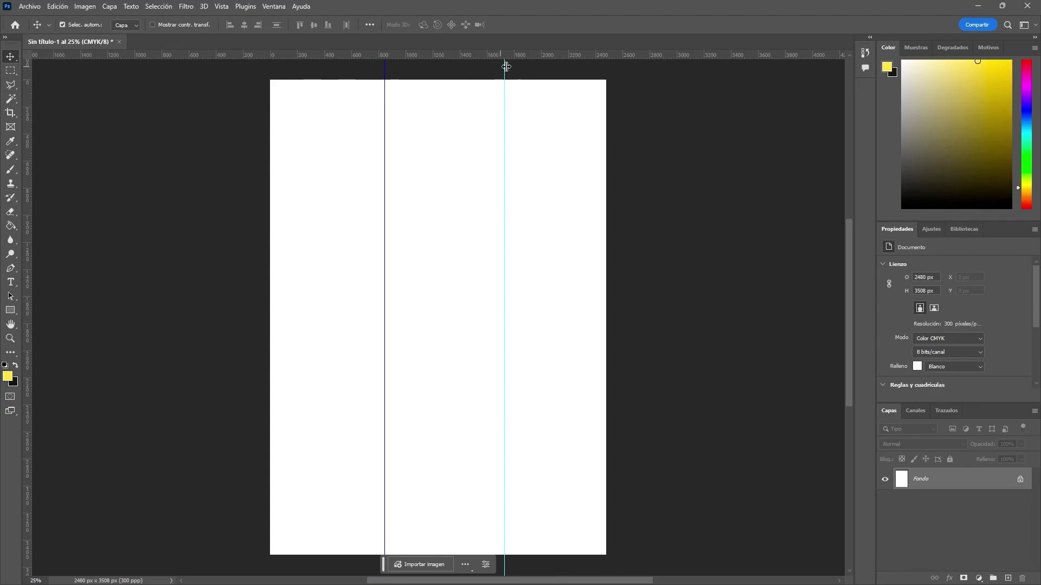
drag(506, 66, 497, 66)
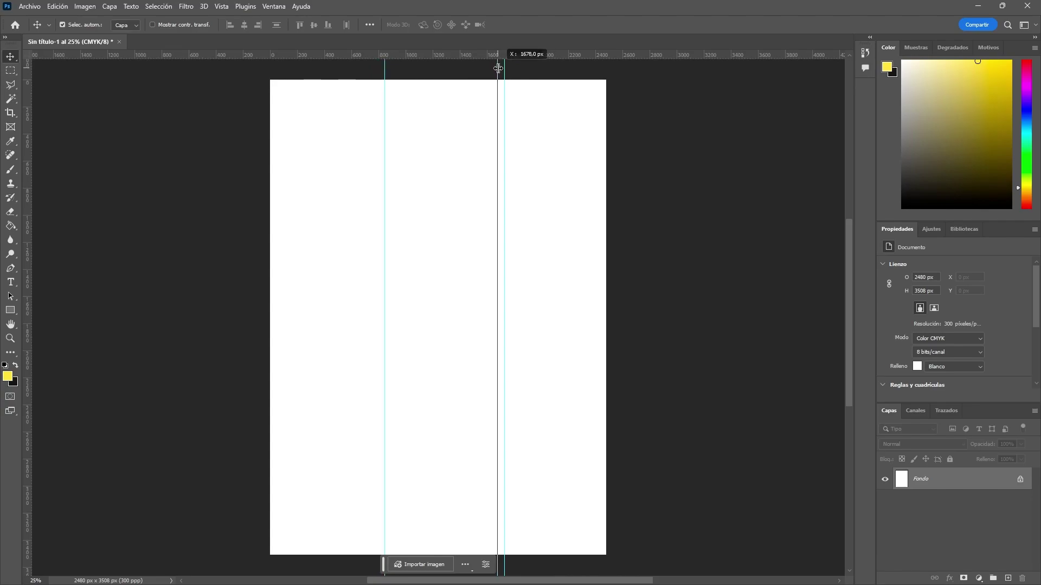